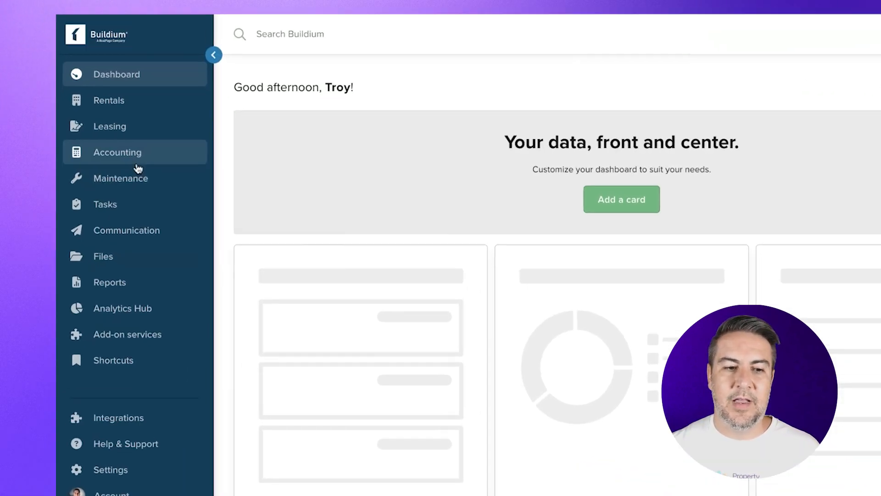
Open the chart of accounts from the accounting section
click(121, 151)
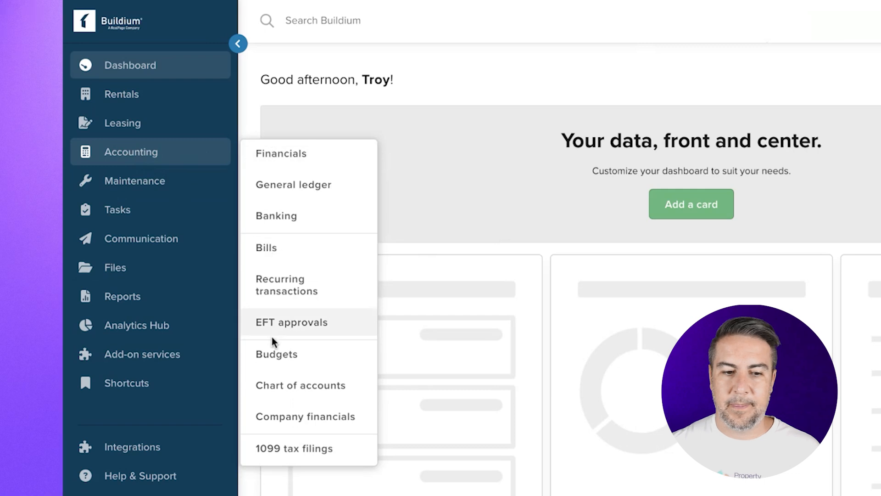
click(281, 385)
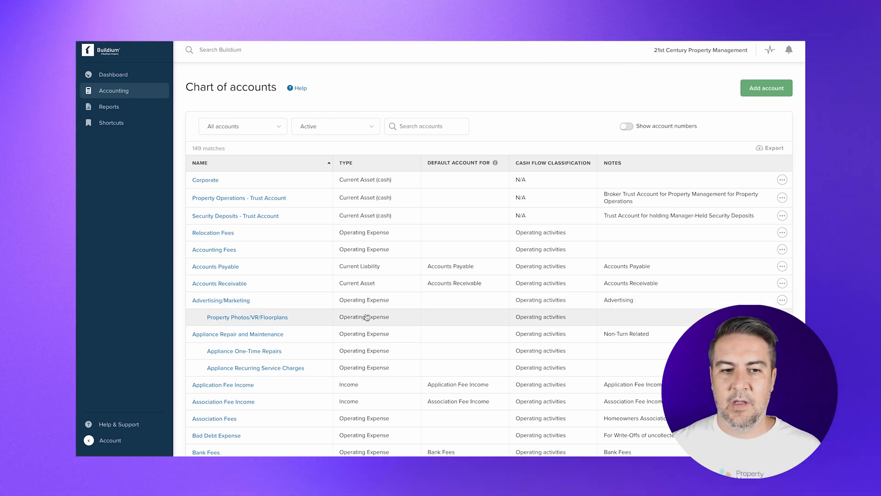
Look through the chart of accounts, examining the parent accounts, their indented subaccounts and the account types
scroll(367, 316, down, 3)
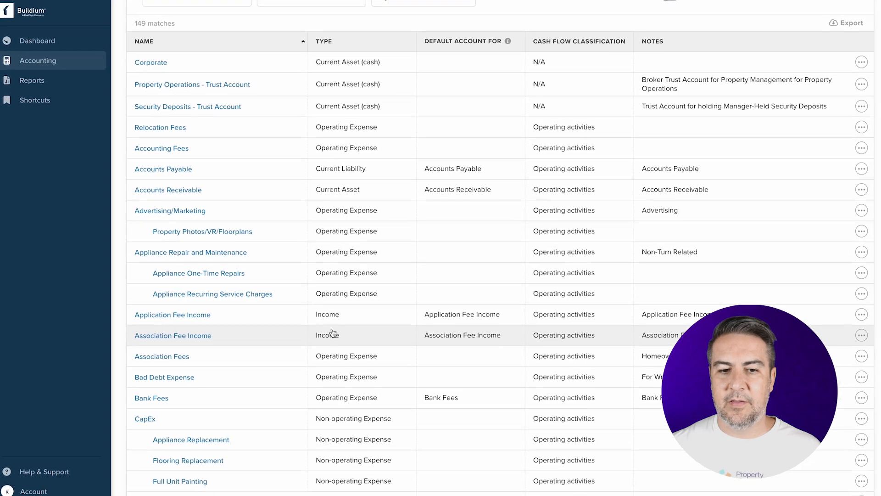
scroll(334, 430, down, 3)
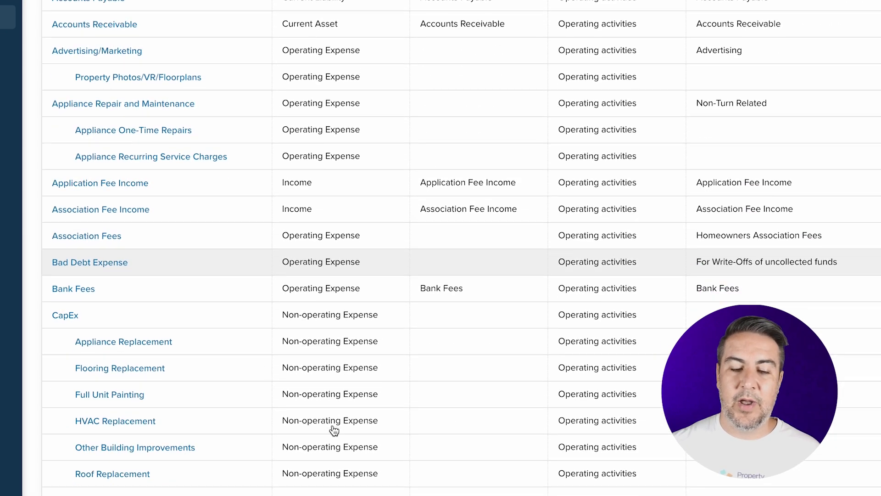
scroll(343, 413, down, 2)
scroll(343, 413, down, 2)
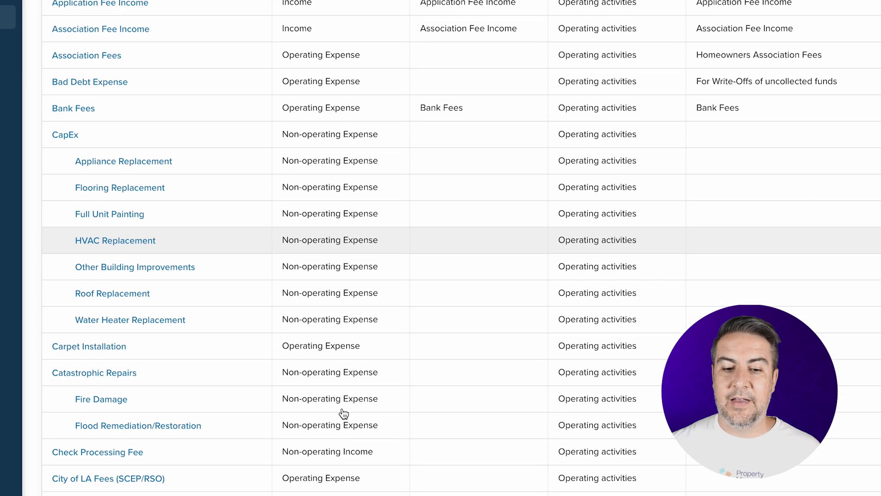
scroll(344, 413, up, 4)
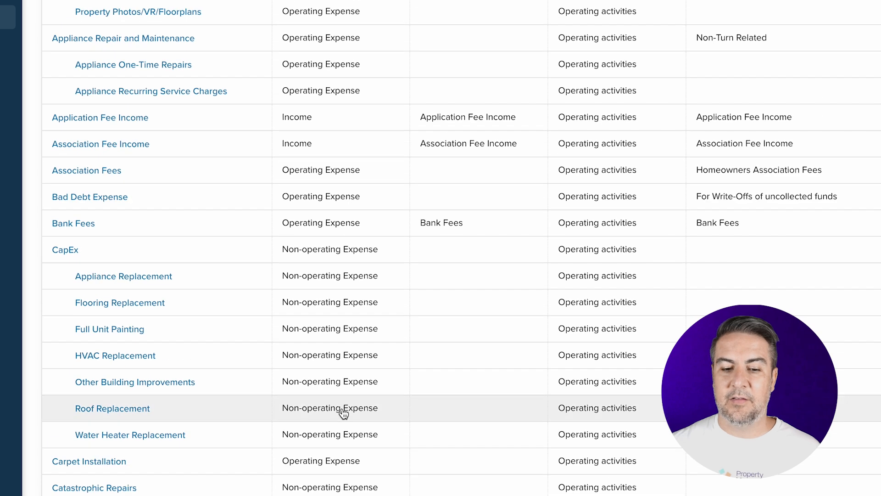
scroll(361, 129, up, 2)
scroll(361, 129, up, 4)
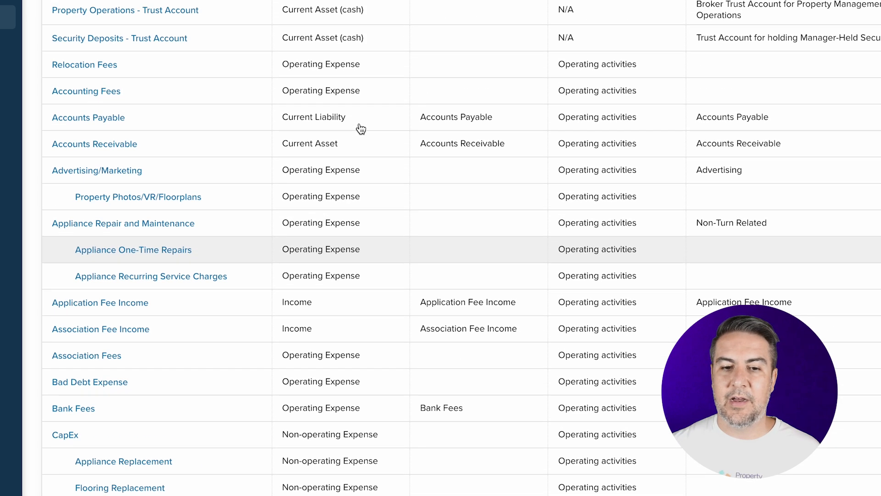
scroll(374, 69, up, 1)
scroll(374, 68, up, 2)
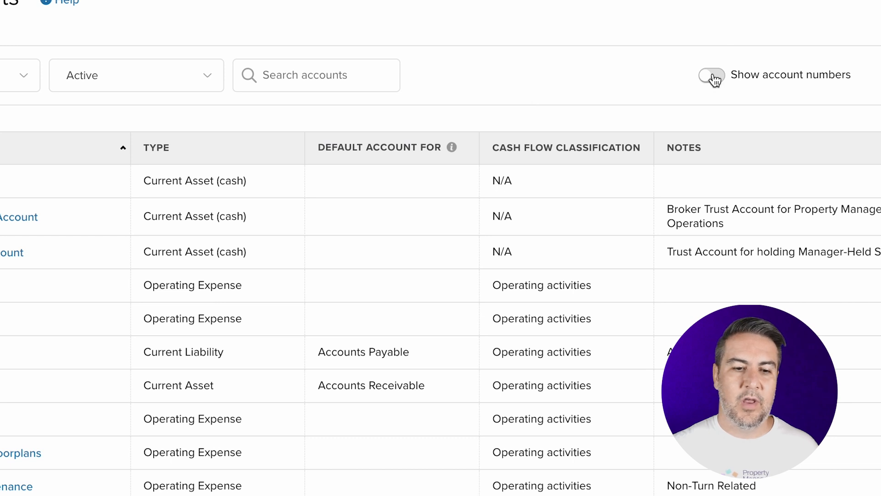
Show the account numbers and examine how the parent accounts and subaccounts are numbered
click(712, 76)
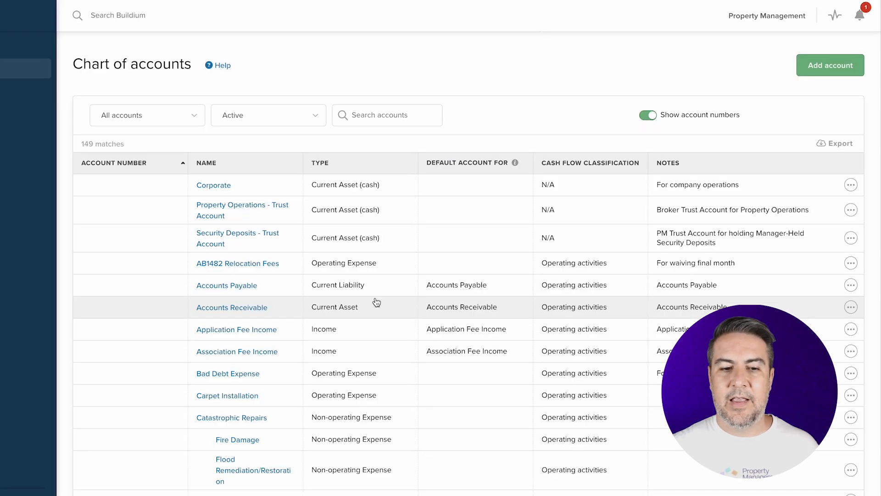
scroll(376, 302, down, 20)
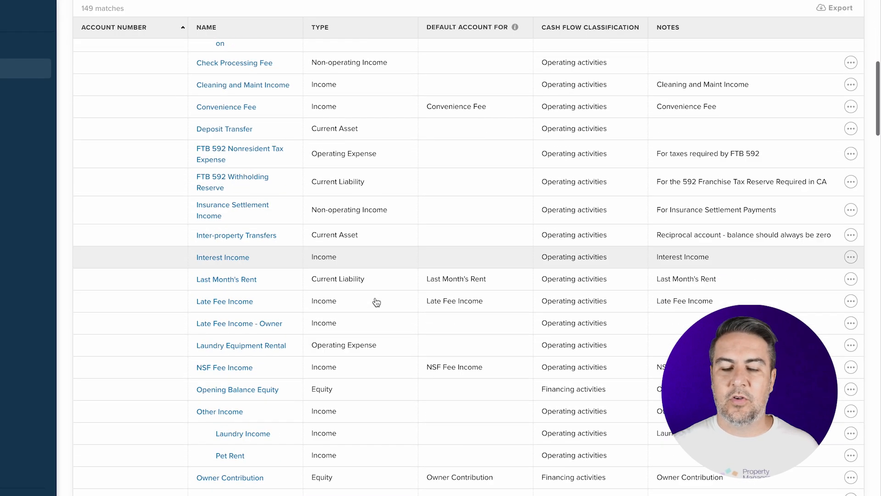
scroll(376, 301, down, 15)
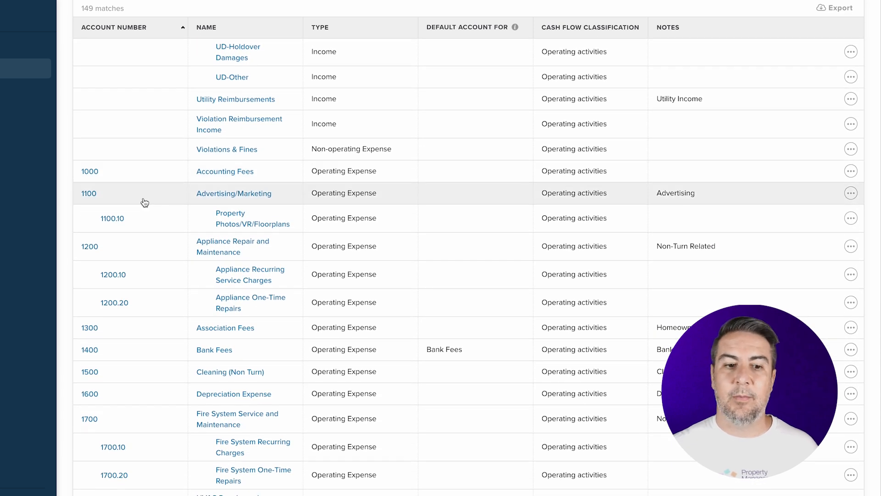
scroll(165, 262, down, 2)
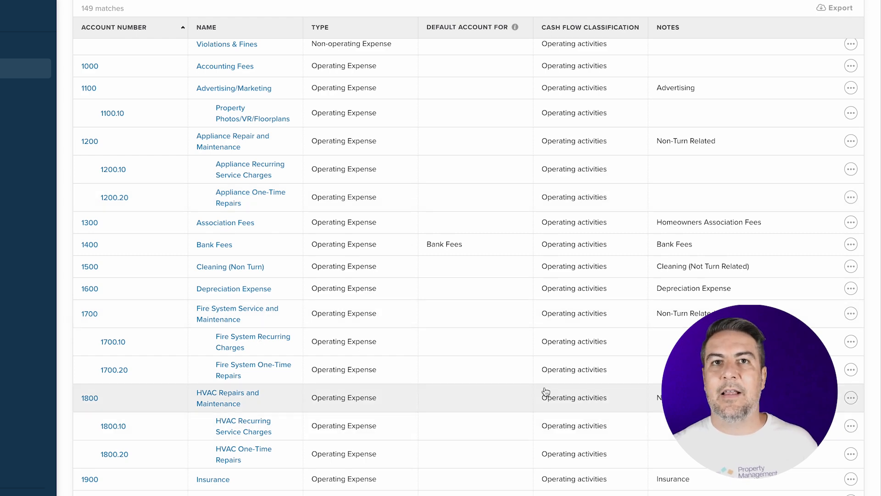
scroll(545, 391, up, 20)
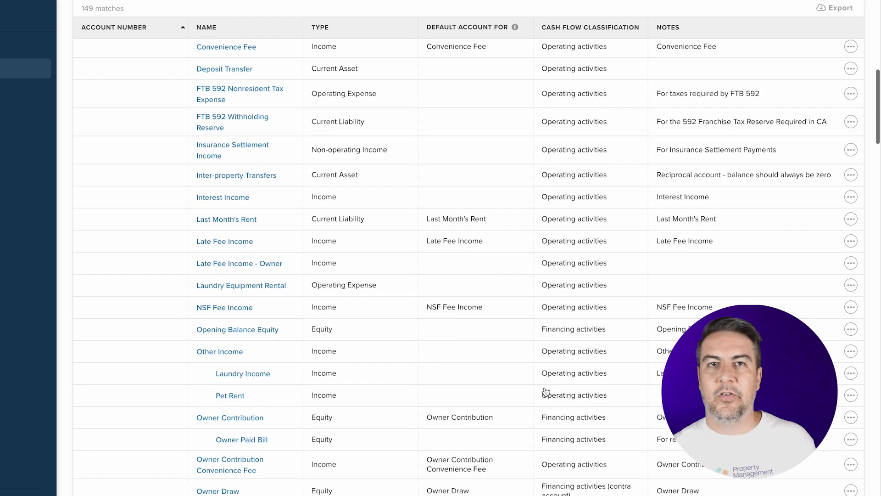
scroll(545, 392, up, 10)
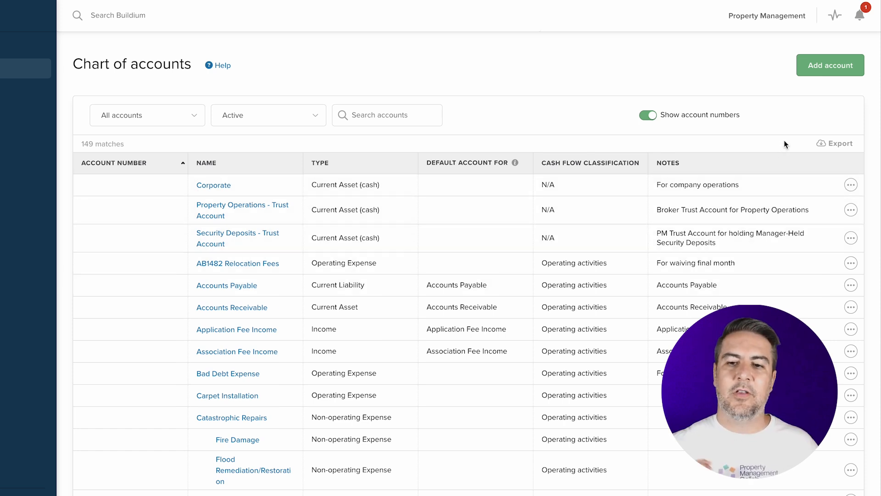
Hide the account numbers and examine the Repairs and Maintenance account with its subaccounts
click(652, 117)
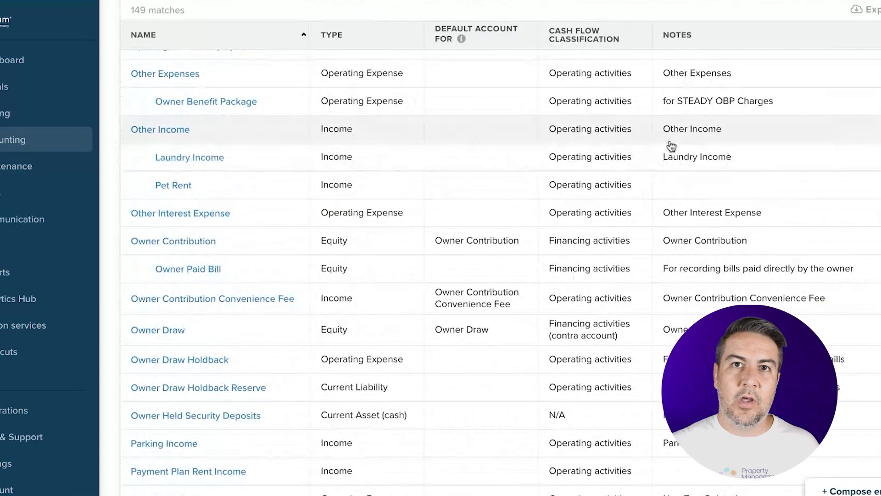
scroll(670, 143, down, 2)
scroll(669, 149, down, 10)
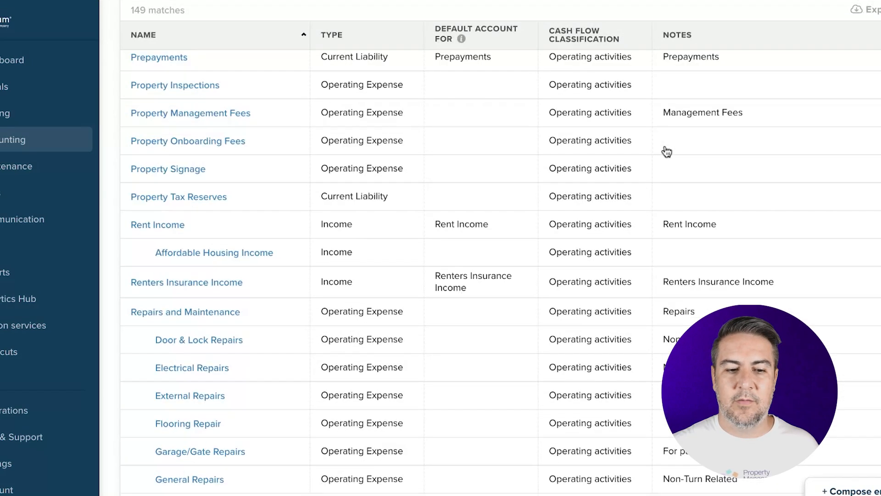
scroll(666, 149, down, 3)
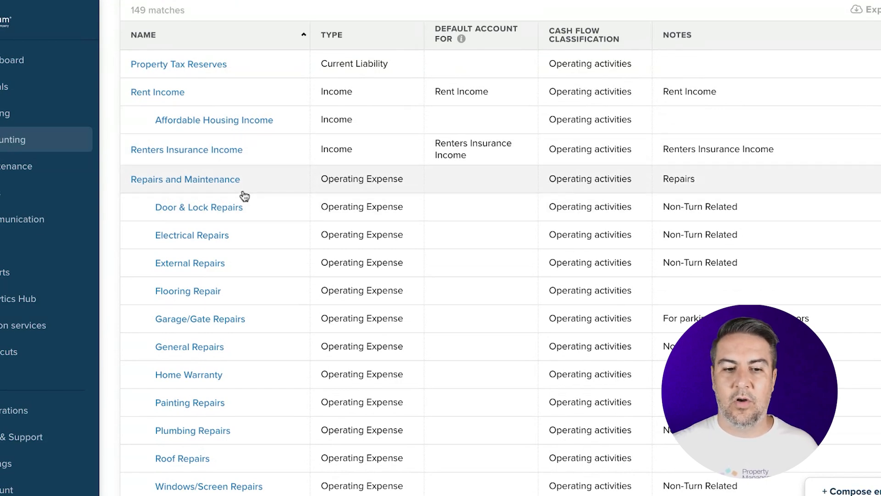
scroll(403, 184, down, 1)
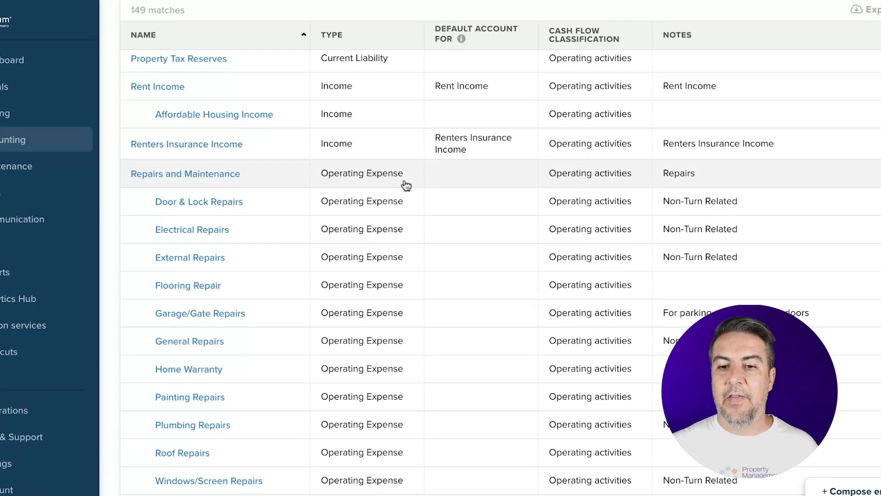
scroll(432, 202, down, 1)
scroll(298, 216, down, 2)
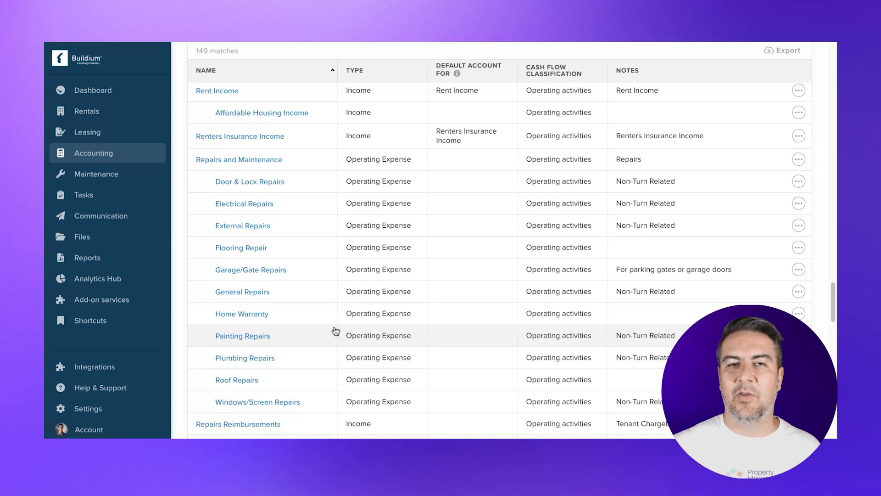
scroll(274, 249, down, 1)
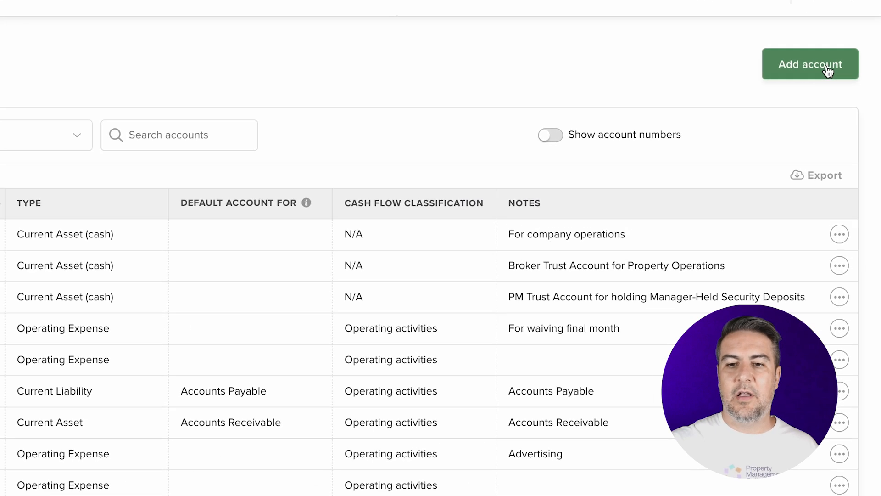
Start a new account named Appliance Repair with the account type Operating expense
click(825, 68)
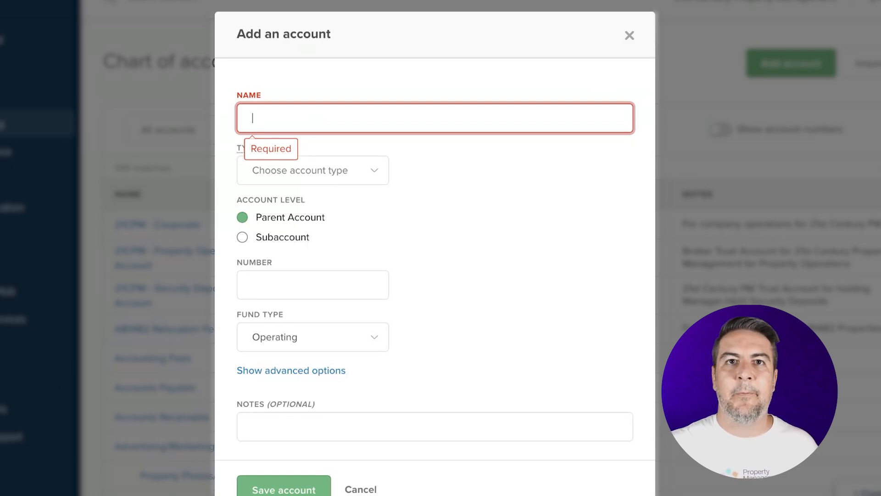
text(Appliance Repair)
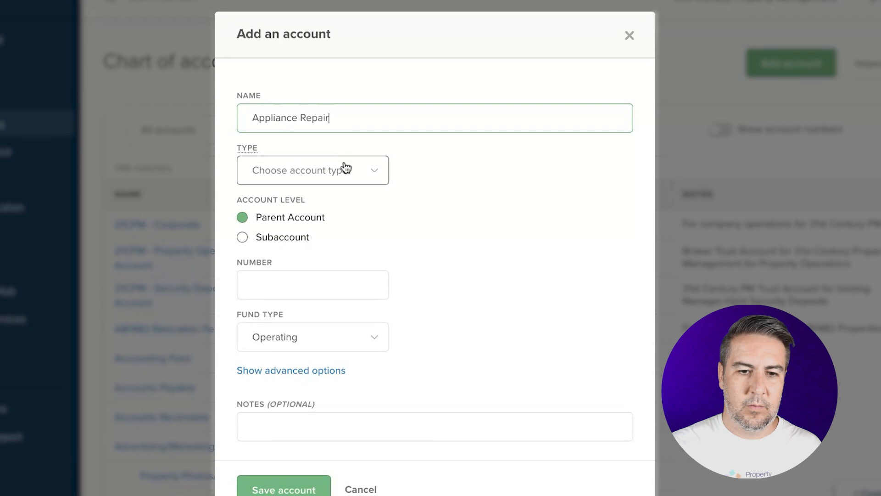
click(340, 172)
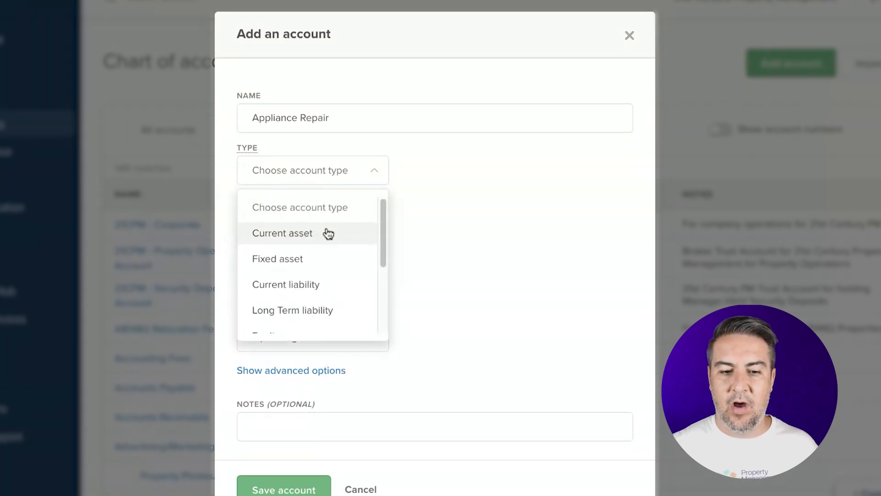
scroll(326, 232, down, 5)
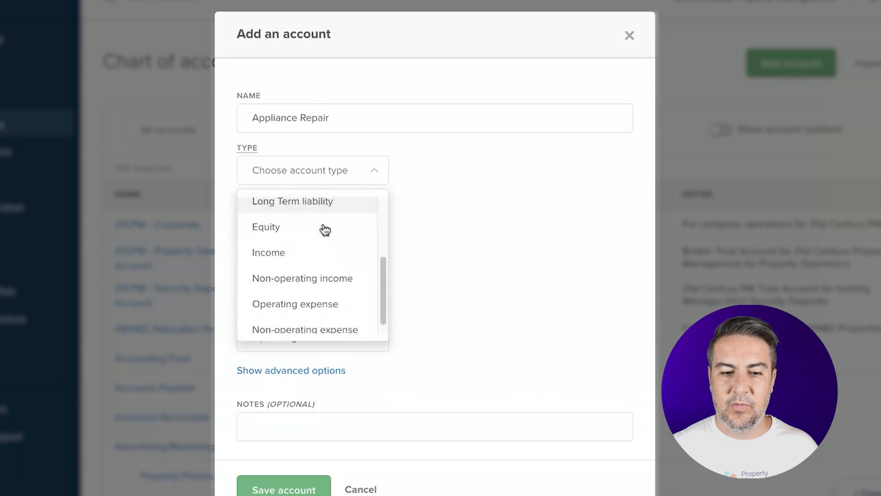
click(319, 295)
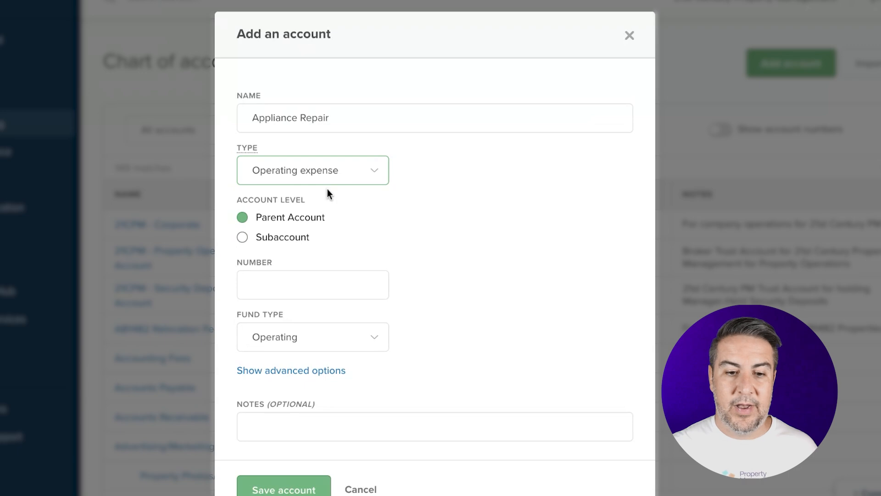
scroll(331, 200, down, 1)
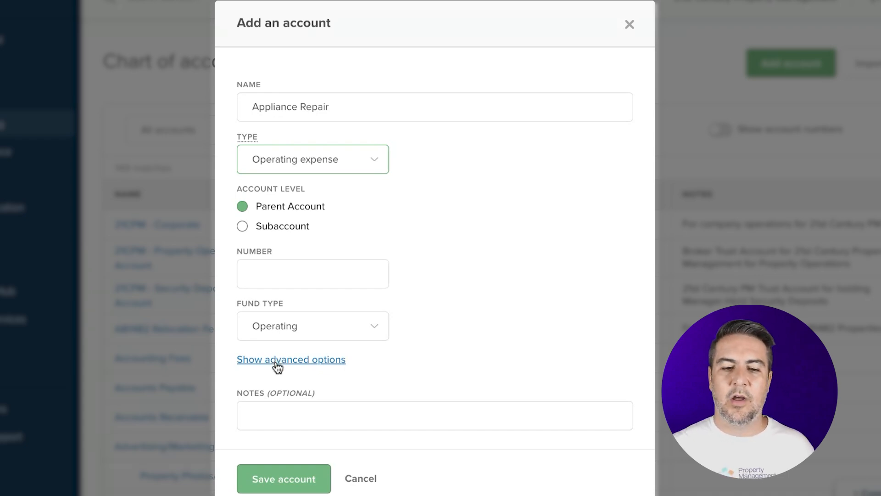
click(294, 410)
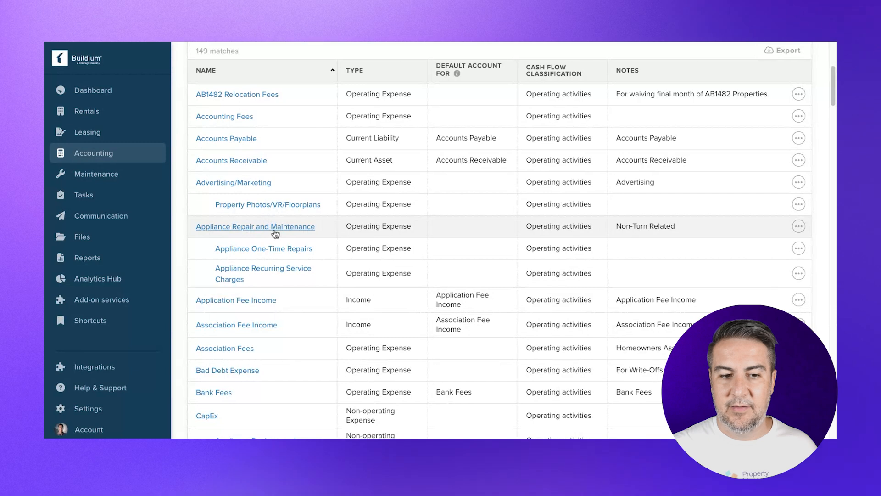
View the settings of the Appliance Repair and Maintenance account and close them without making changes
scroll(278, 234, down, 1)
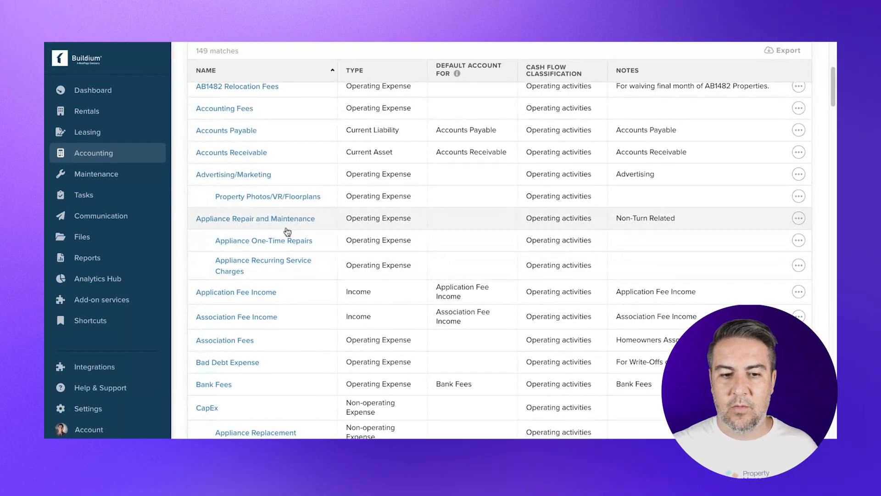
click(285, 219)
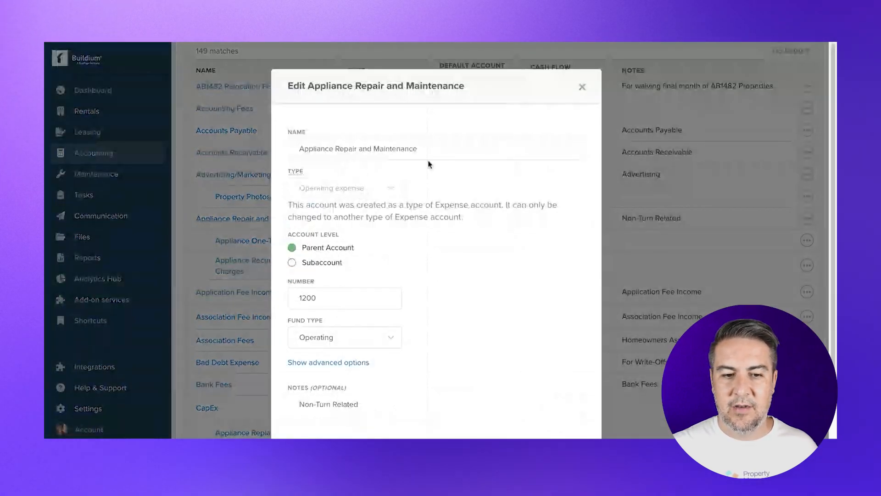
click(581, 88)
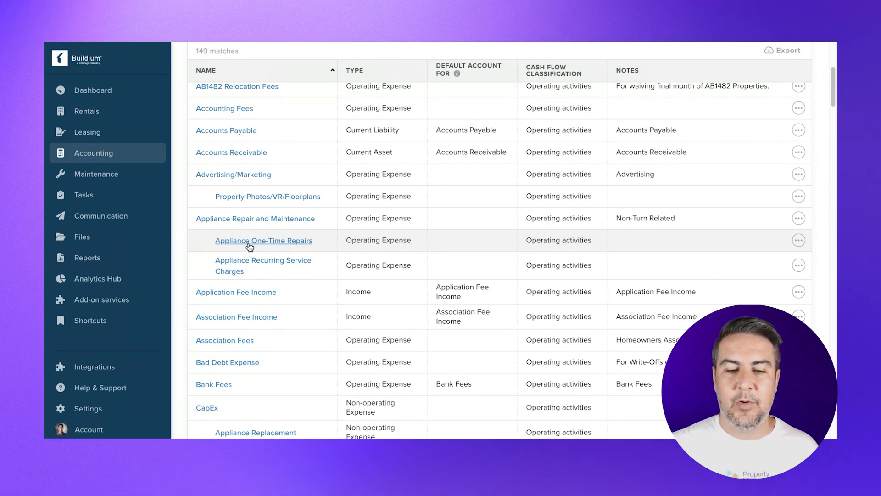
Open the Appliance One-Time Repairs account and examine its name, subaccount level, parent account, number and fund type
click(249, 246)
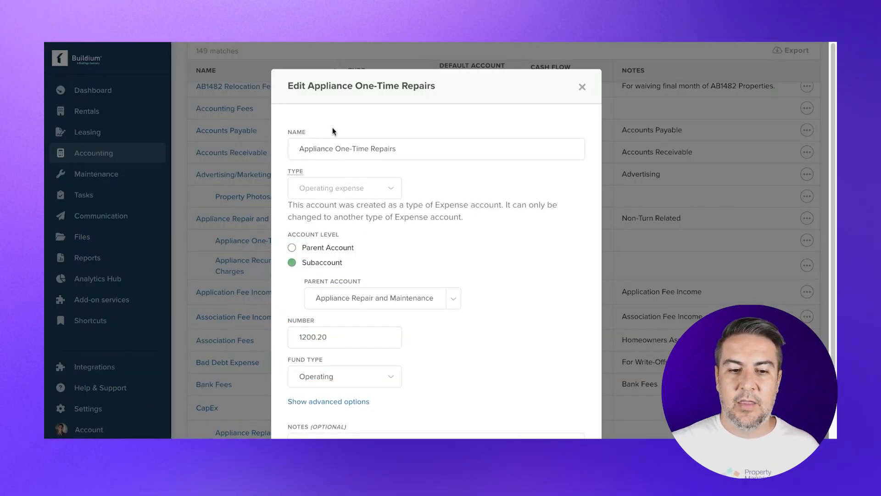
click(304, 151)
drag(304, 152, 398, 148)
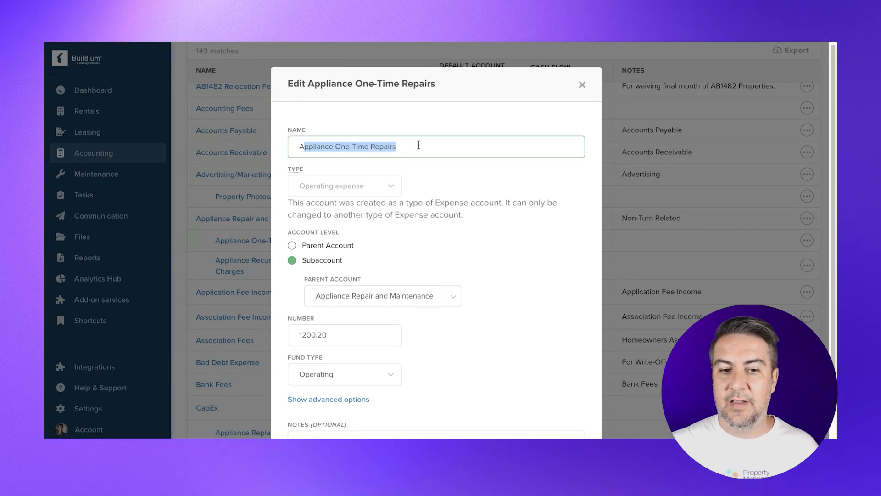
click(330, 261)
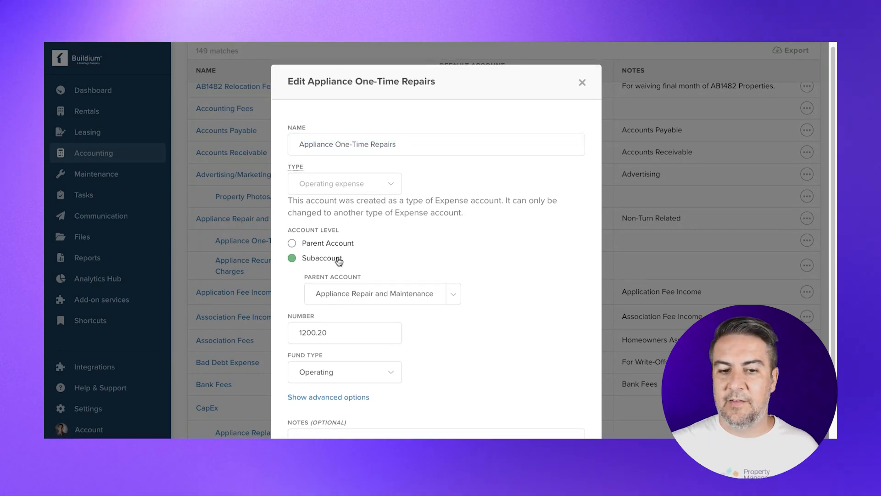
scroll(434, 257, down, 2)
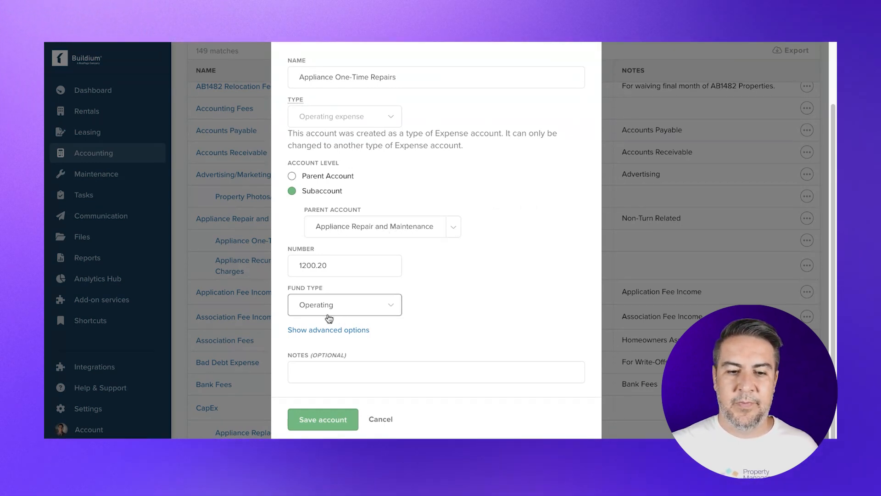
scroll(417, 210, up, 3)
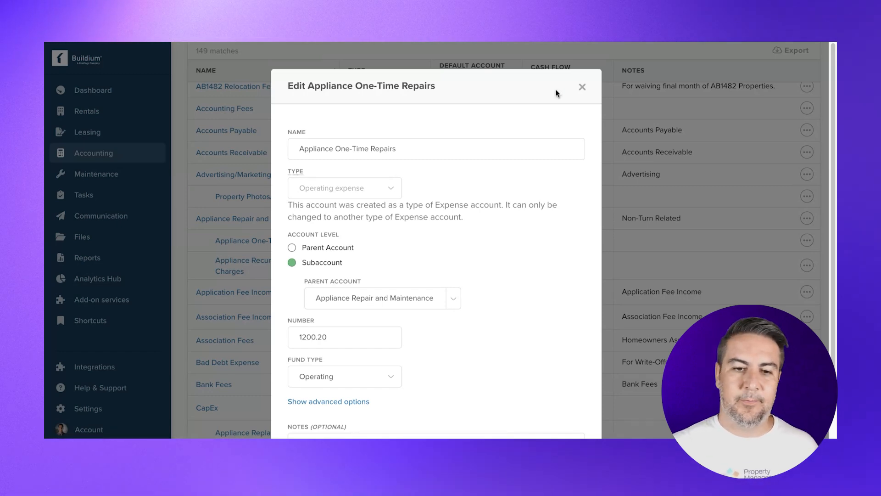
Close Appliance One-Time Repairs, review the name, account level, parent account and number of Appliance Recurring Service Charges, and save that account
click(582, 87)
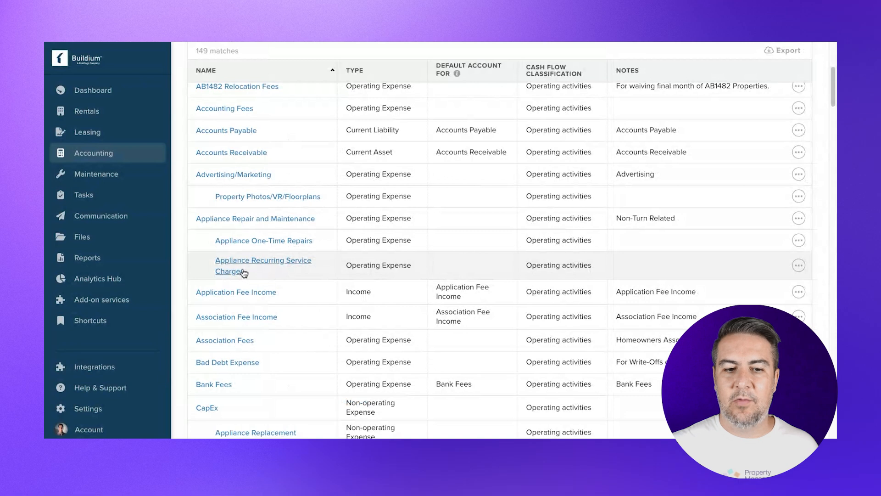
click(279, 266)
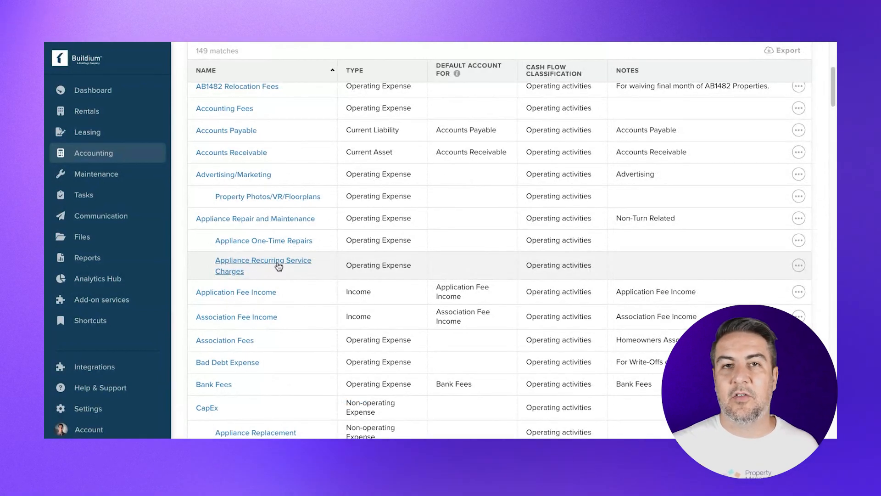
drag(297, 153, 434, 151)
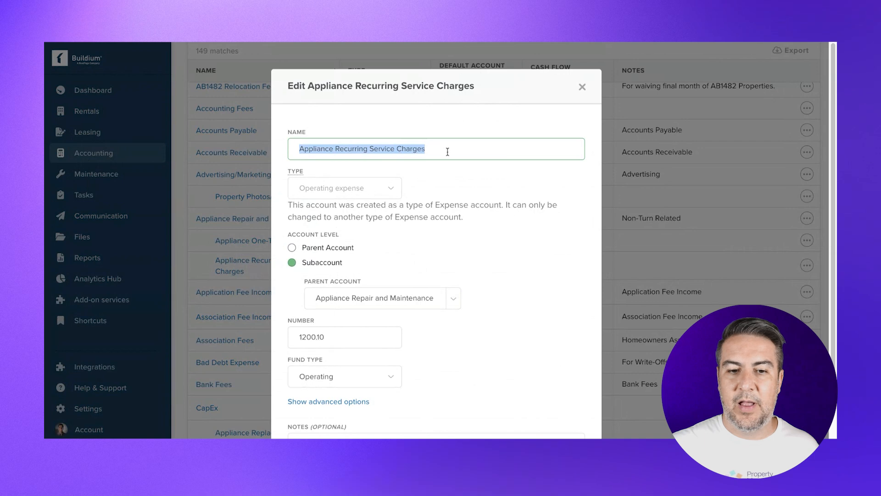
scroll(470, 159, down, 1)
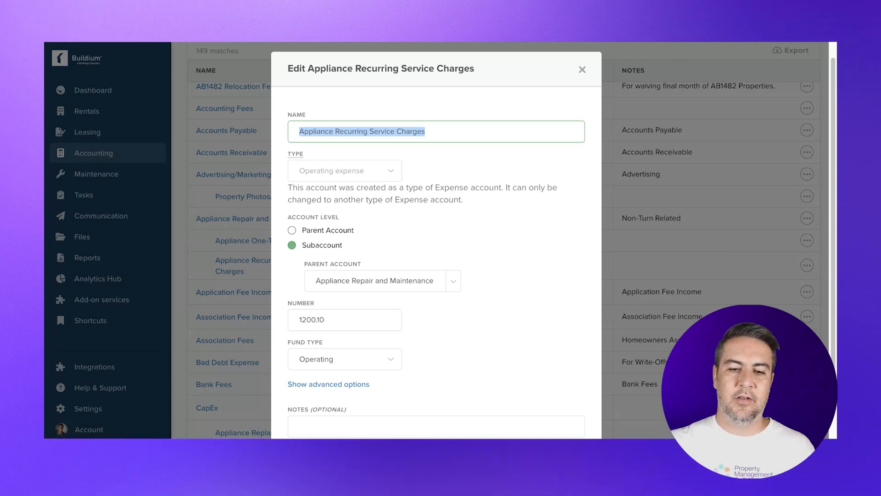
scroll(438, 206, down, 2)
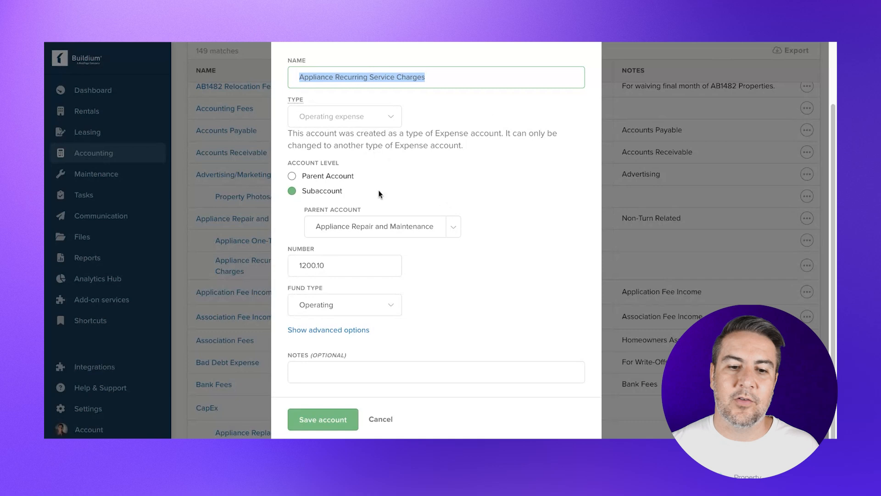
click(322, 418)
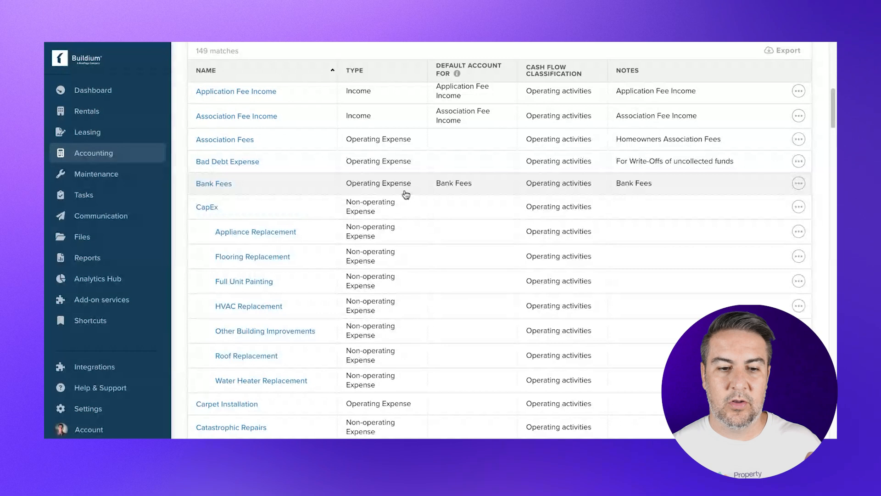
Examine the CapEx parent account and its non-operating expense subaccounts in the chart of accounts
scroll(410, 198, down, 1)
scroll(410, 200, down, 8)
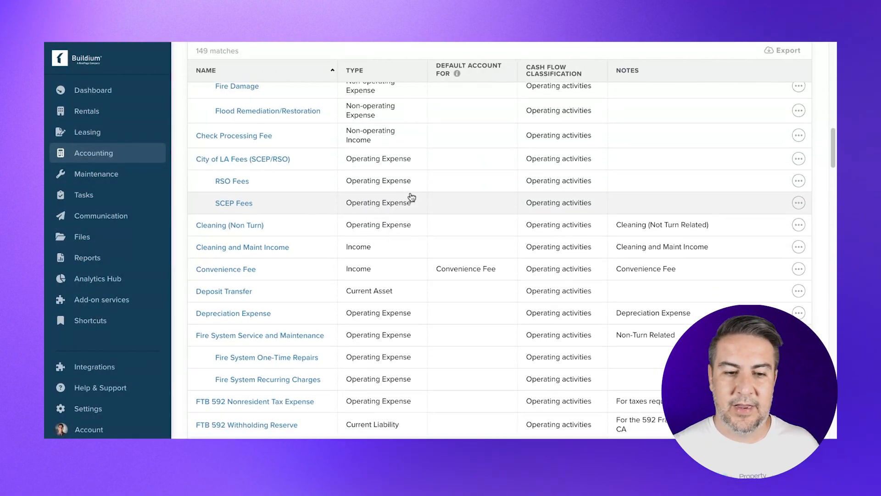
scroll(412, 197, up, 3)
scroll(412, 198, up, 4)
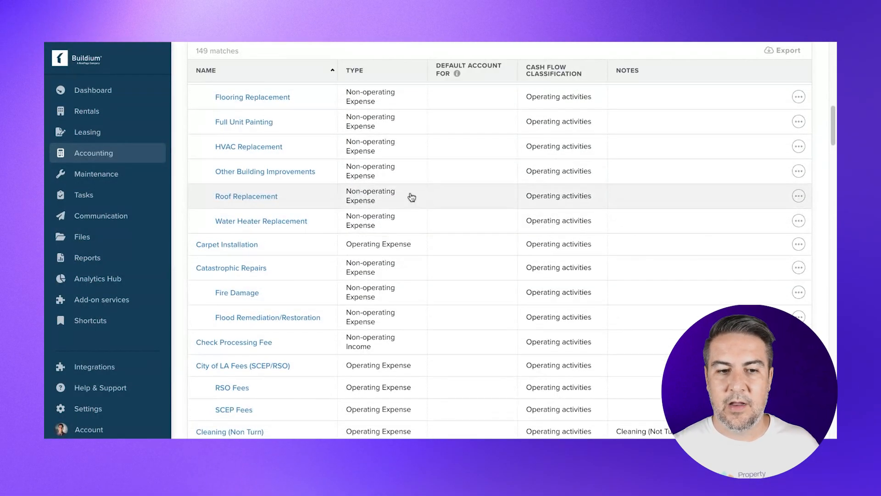
scroll(408, 195, up, 1)
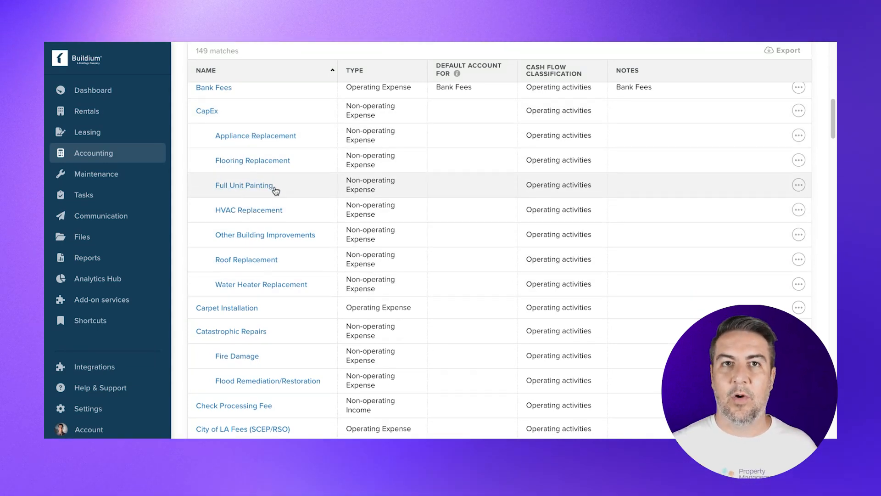
Examine the one-time and recurring subaccounts under the HVAC, Landscaping, Pest Control and Pool/Spa Maintenance parent accounts
scroll(277, 191, down, 10)
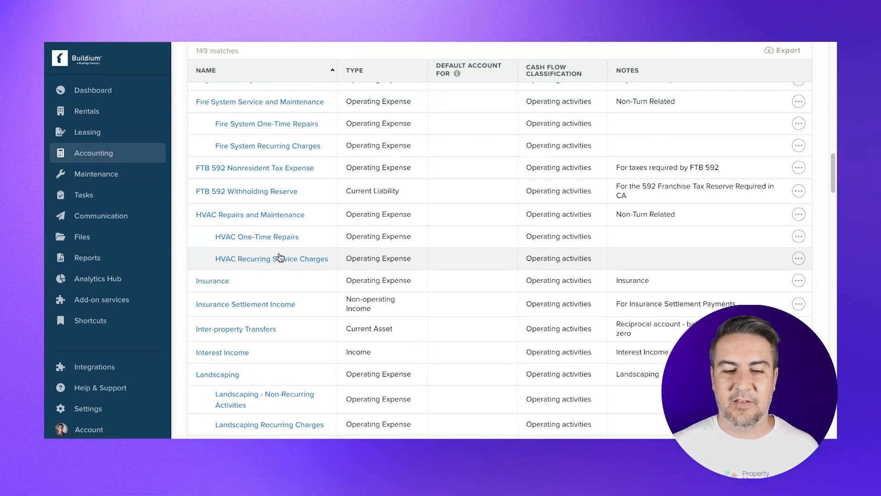
scroll(321, 243, down, 5)
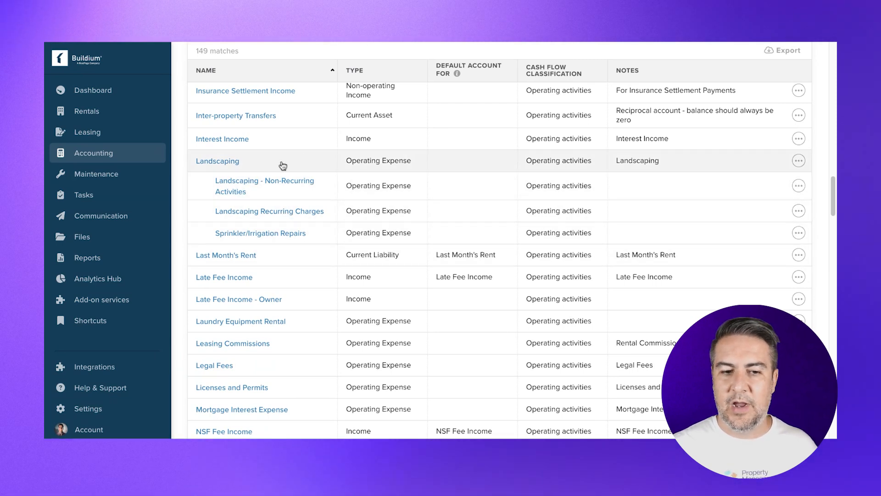
scroll(277, 171, down, 1)
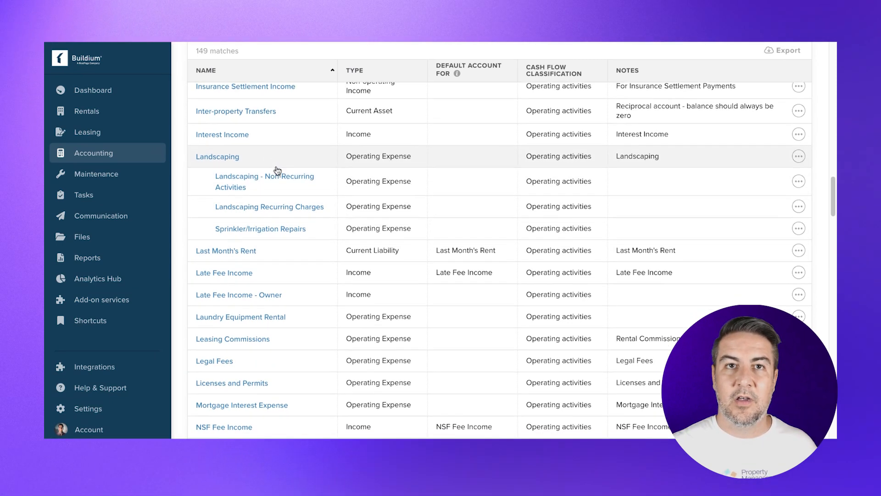
scroll(277, 171, down, 3)
scroll(275, 170, down, 8)
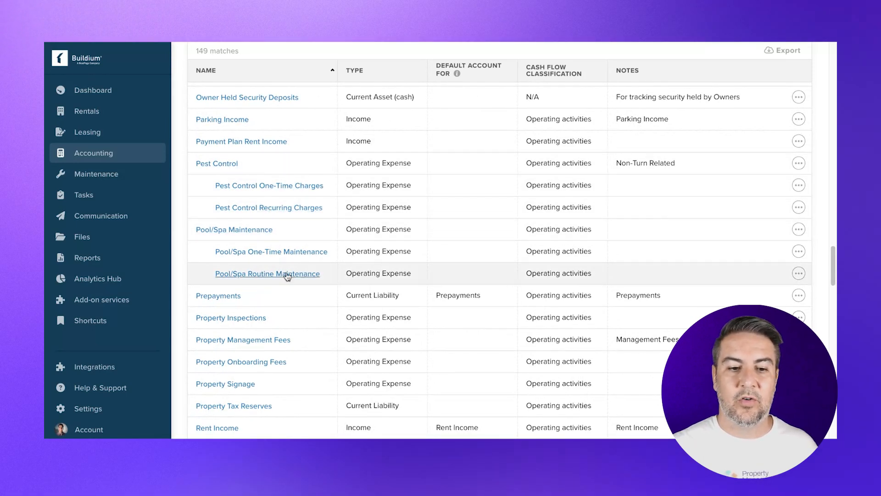
scroll(299, 271, up, 2)
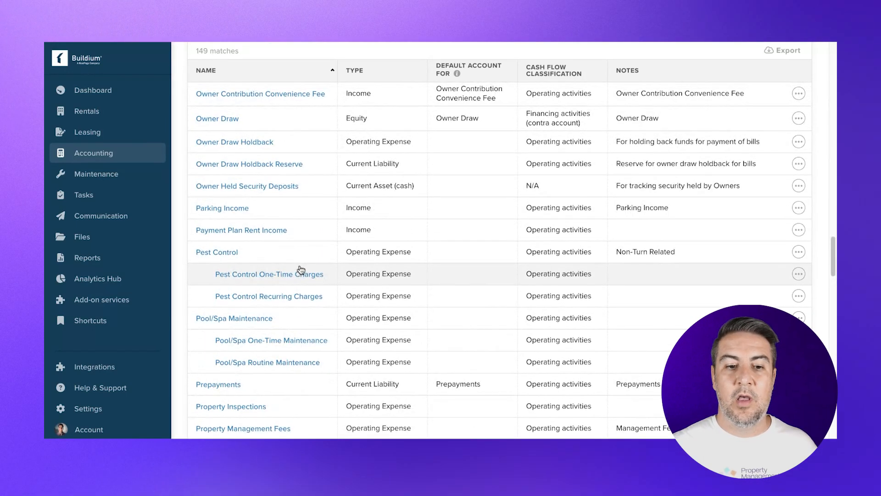